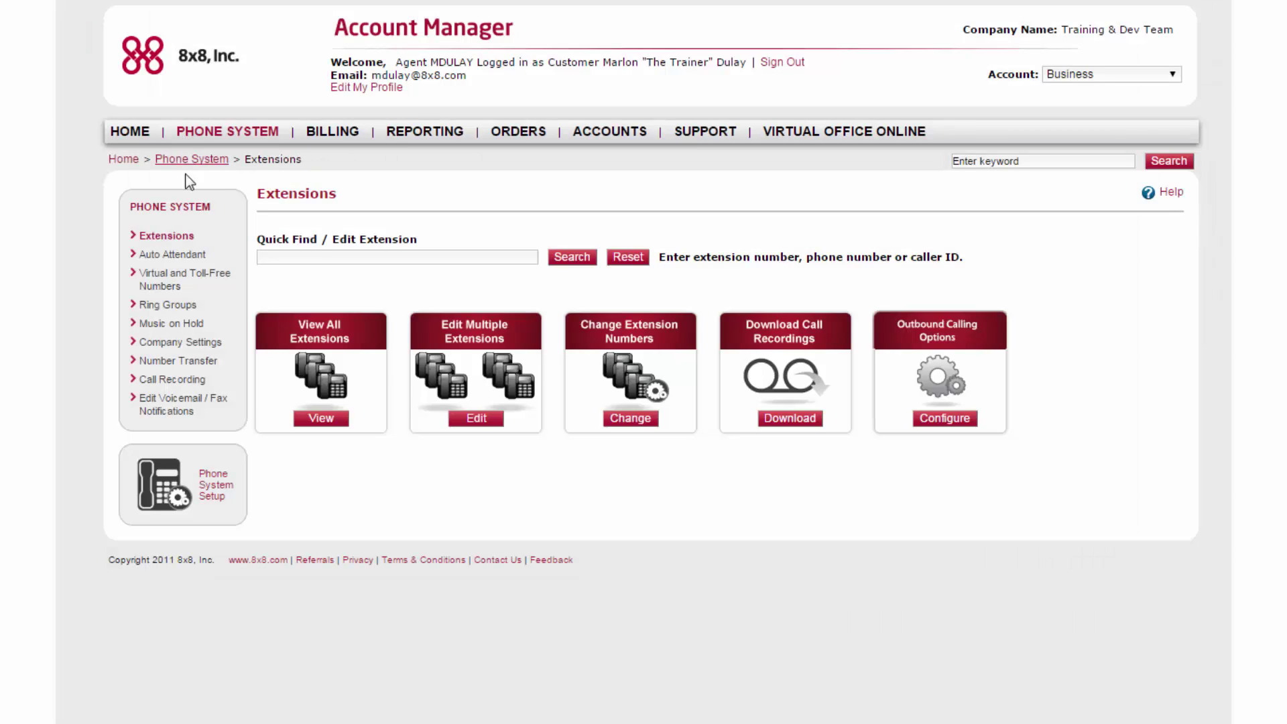
Step: Start setting up the auto attendant for extension 444 and continue past the profile introduction
click(187, 256)
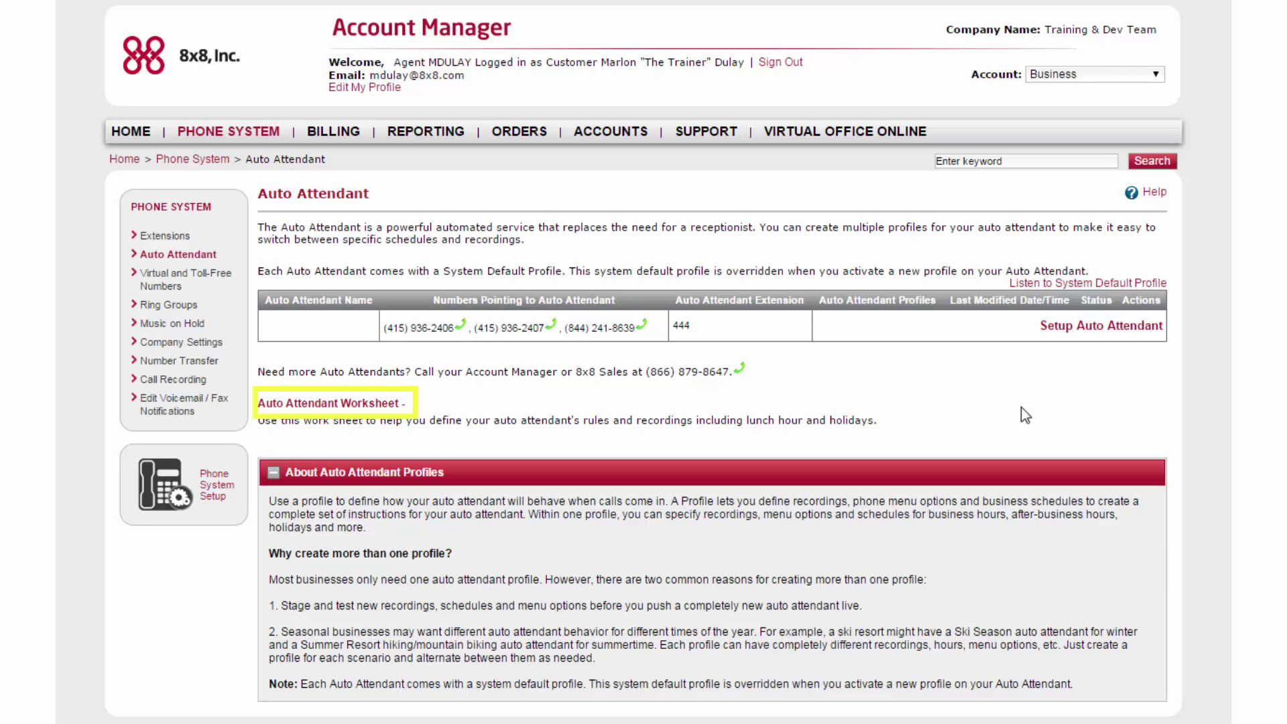
click(329, 403)
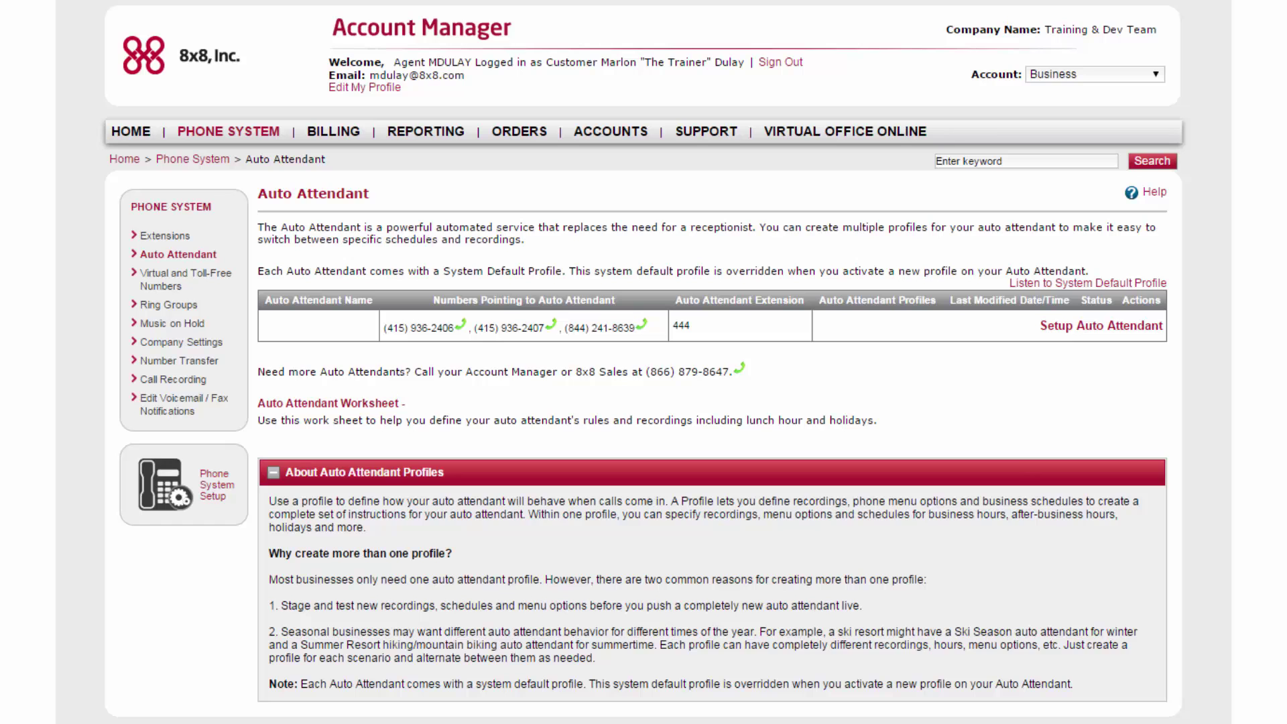
click(1074, 332)
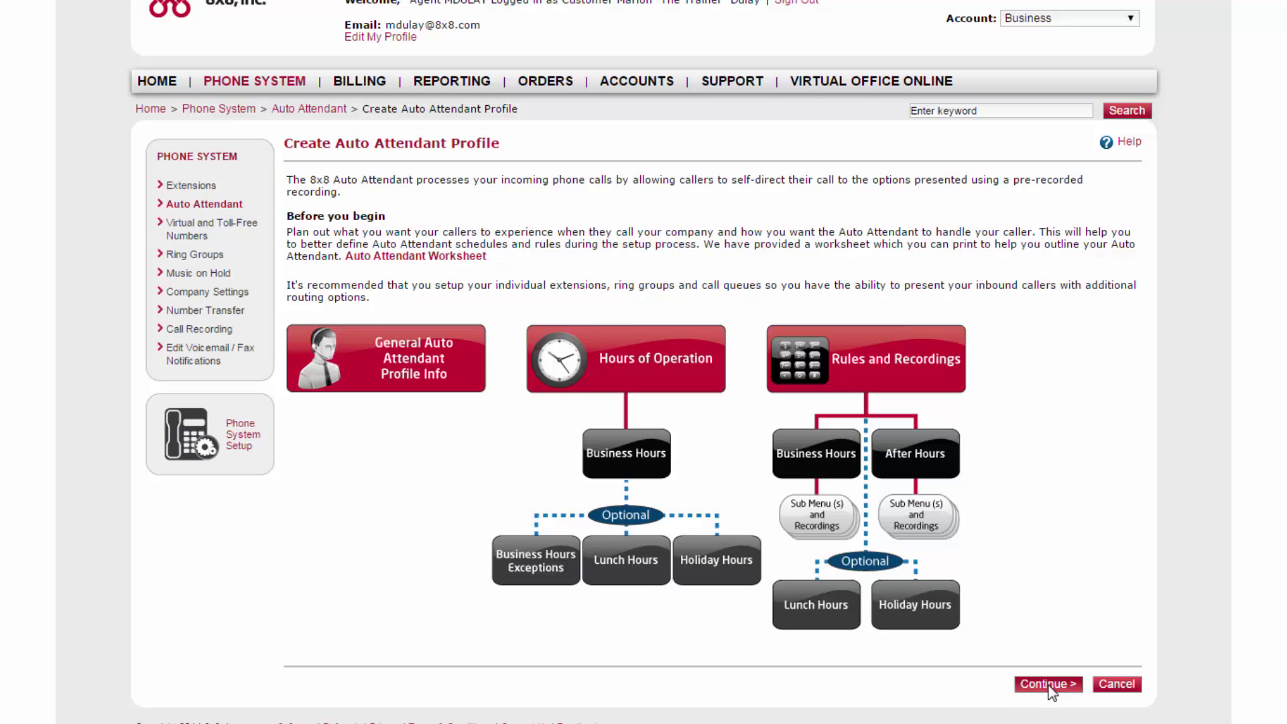
click(1047, 684)
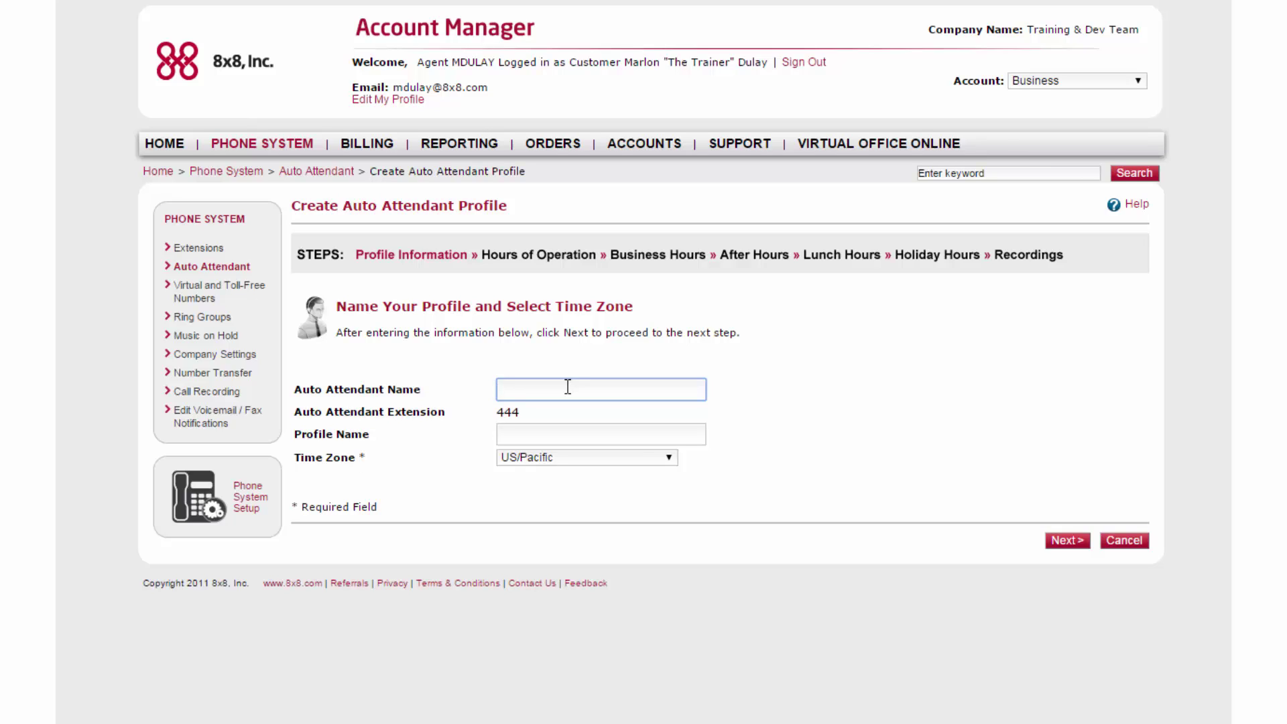
Step: Name the auto attendant "ABC Company" and its profile "ABC Company Menu", and proceed to the hours of operation
text(ABC Company)
key(Tab)
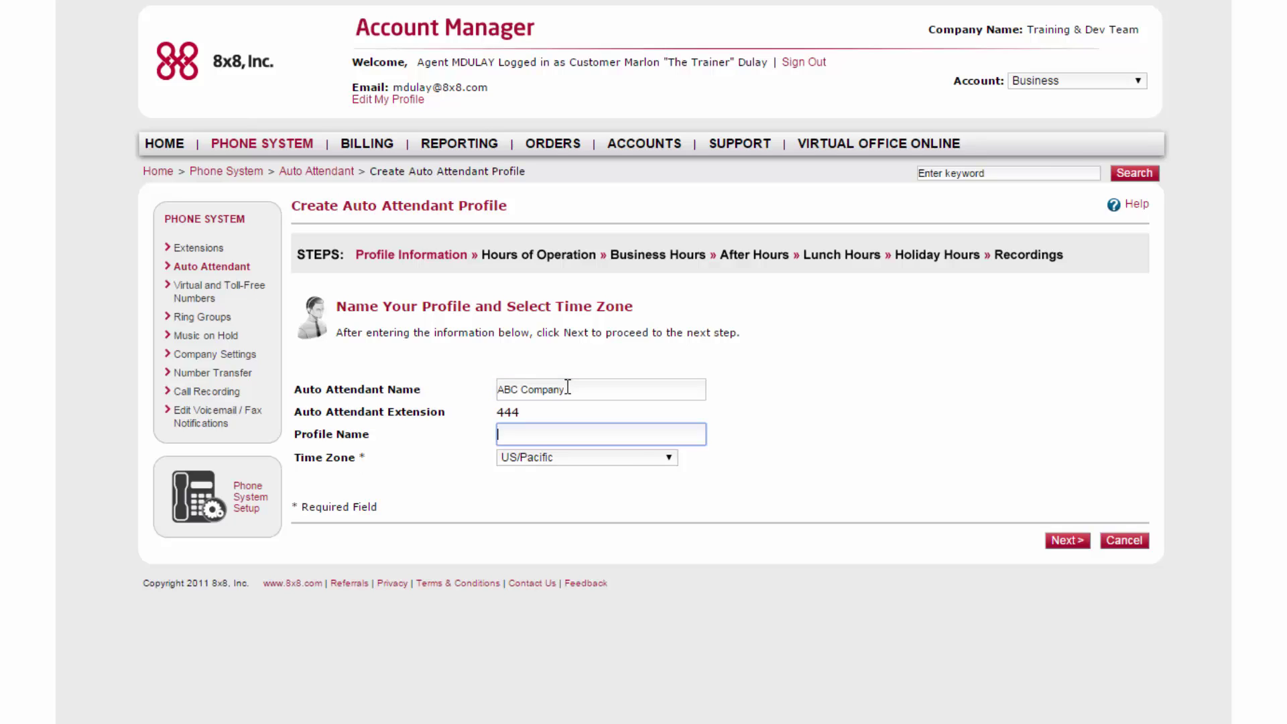
text(ABC Company Menu)
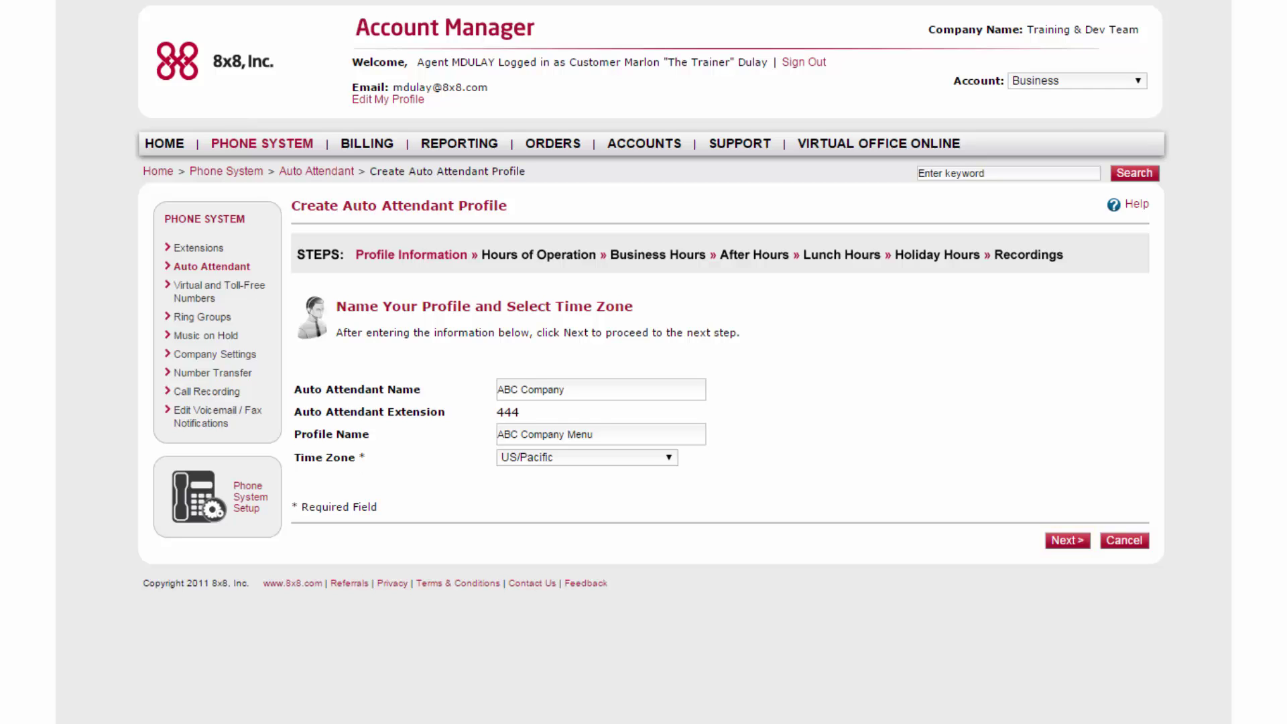
click(1072, 541)
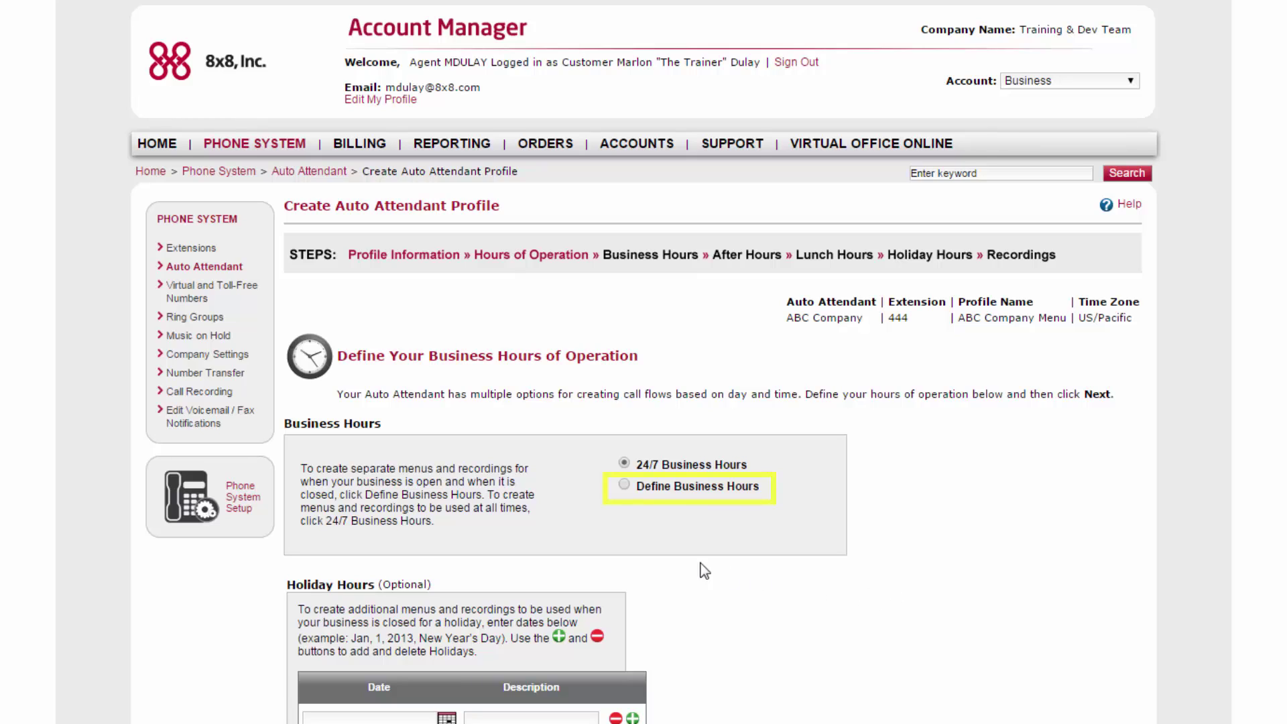
Step: Choose defined business hours instead of 24/7 and proceed to the business hours rules
click(625, 485)
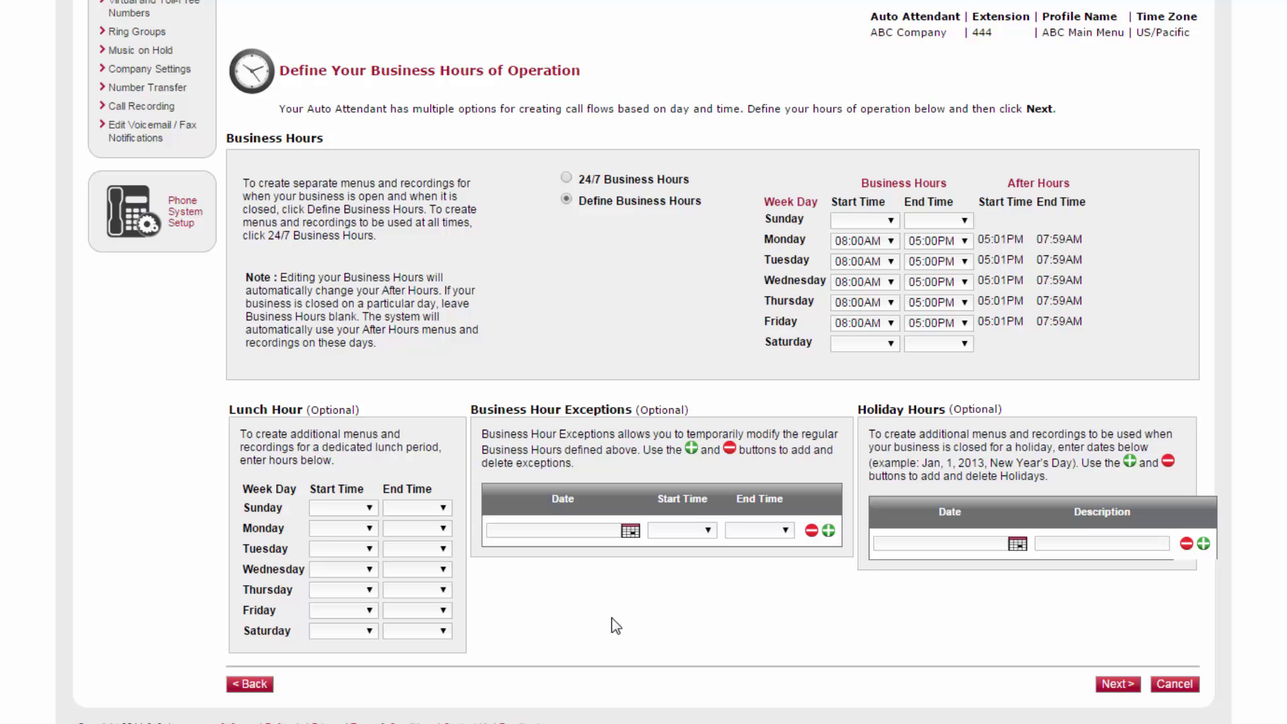
click(1116, 684)
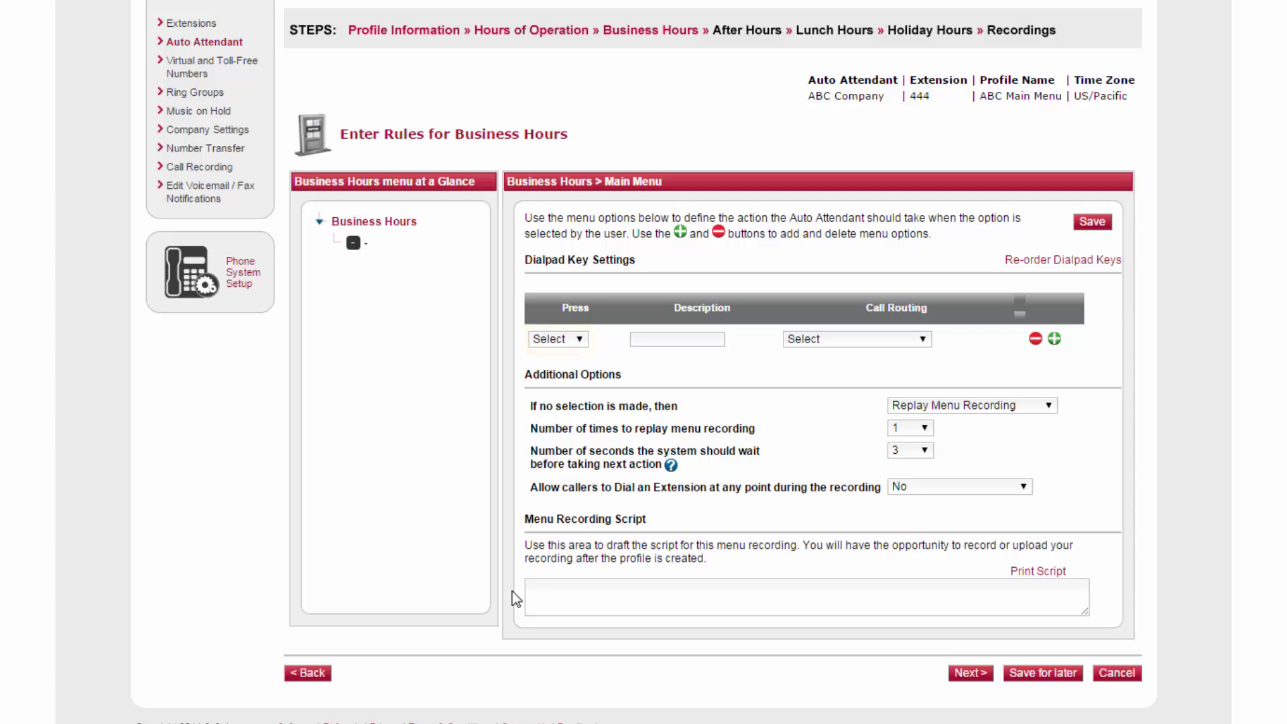
Step: Set Key 1 of the business hours menu to "Customer Service", transferring callers to ring group 2001 : Customer Service
click(578, 339)
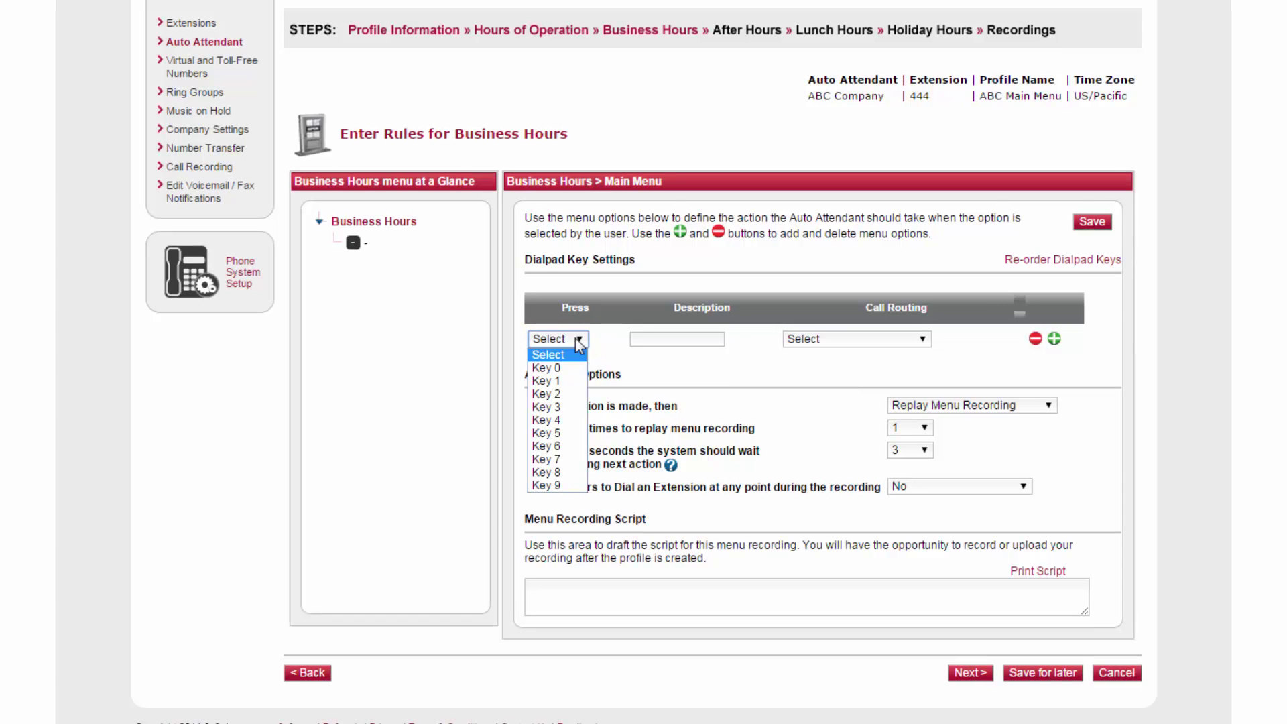
click(578, 381)
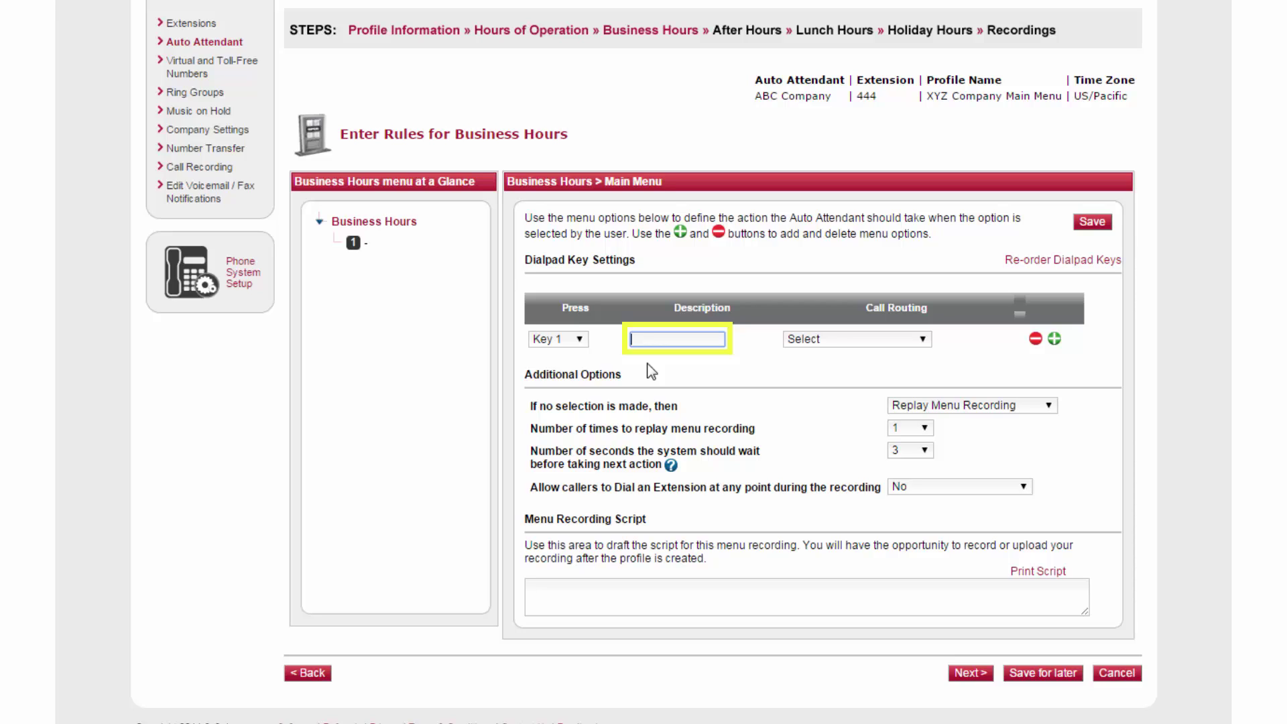
text(Customer Service)
click(902, 338)
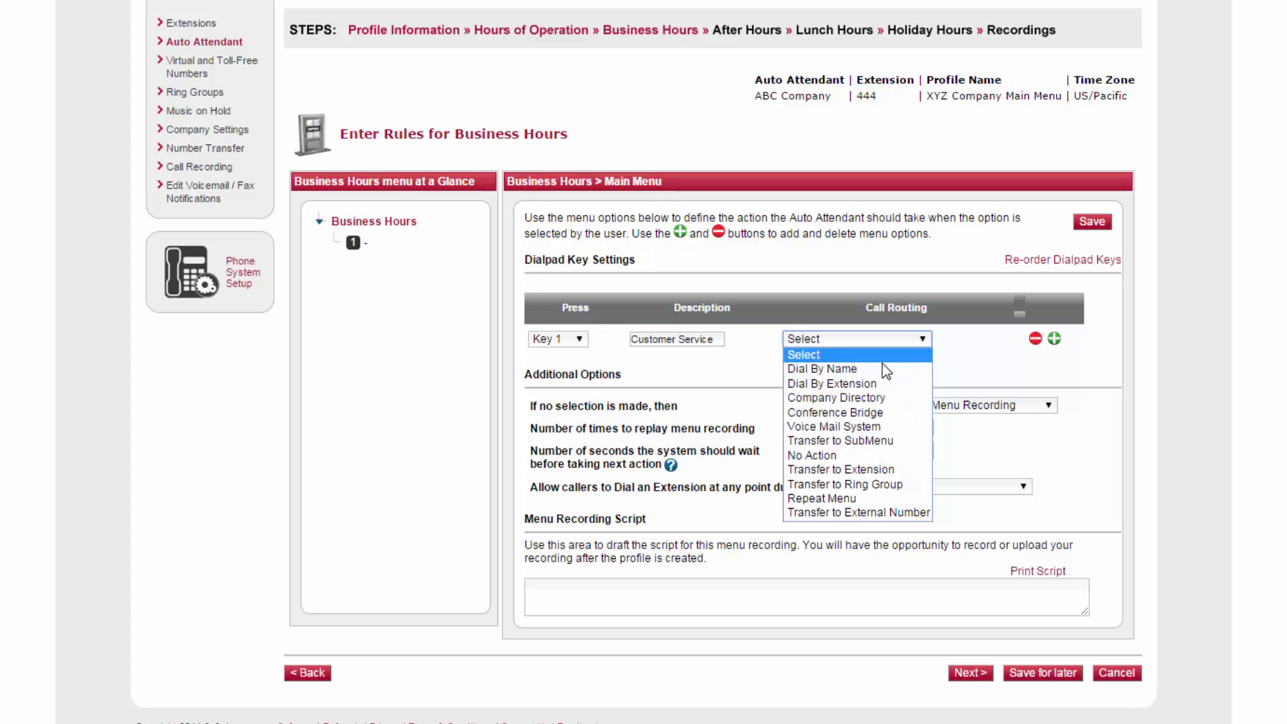
click(879, 484)
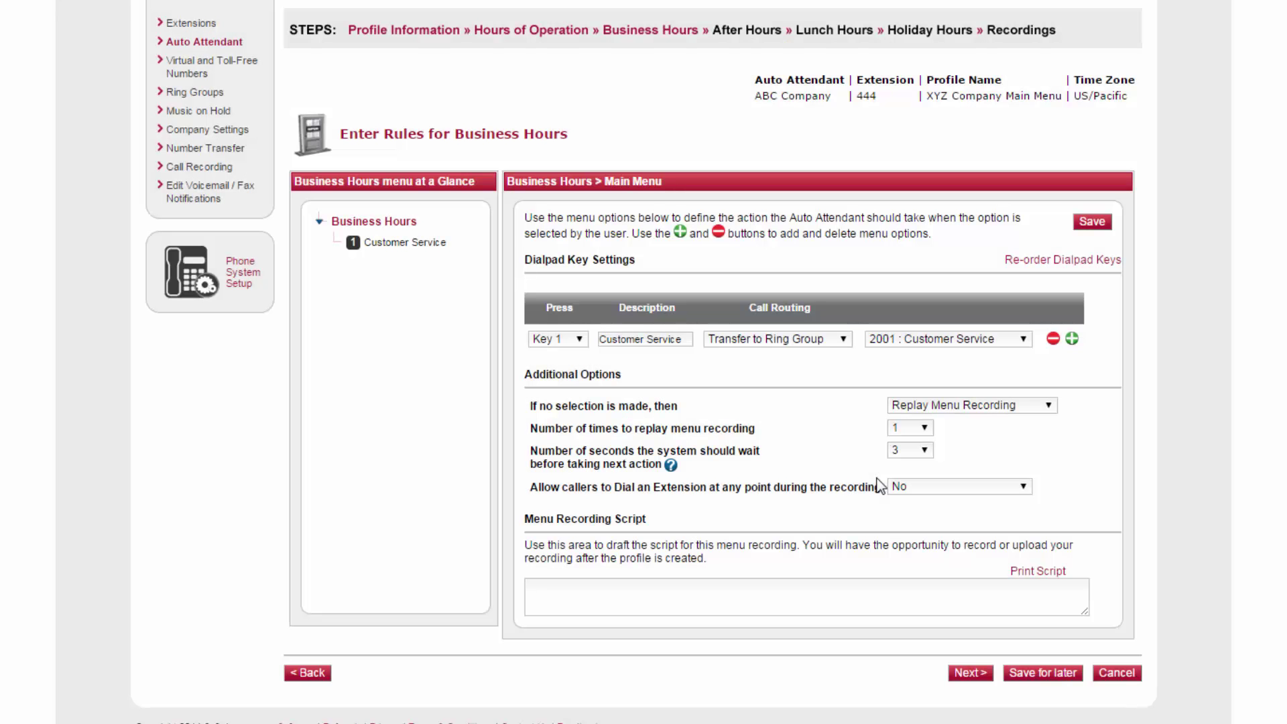
click(1023, 338)
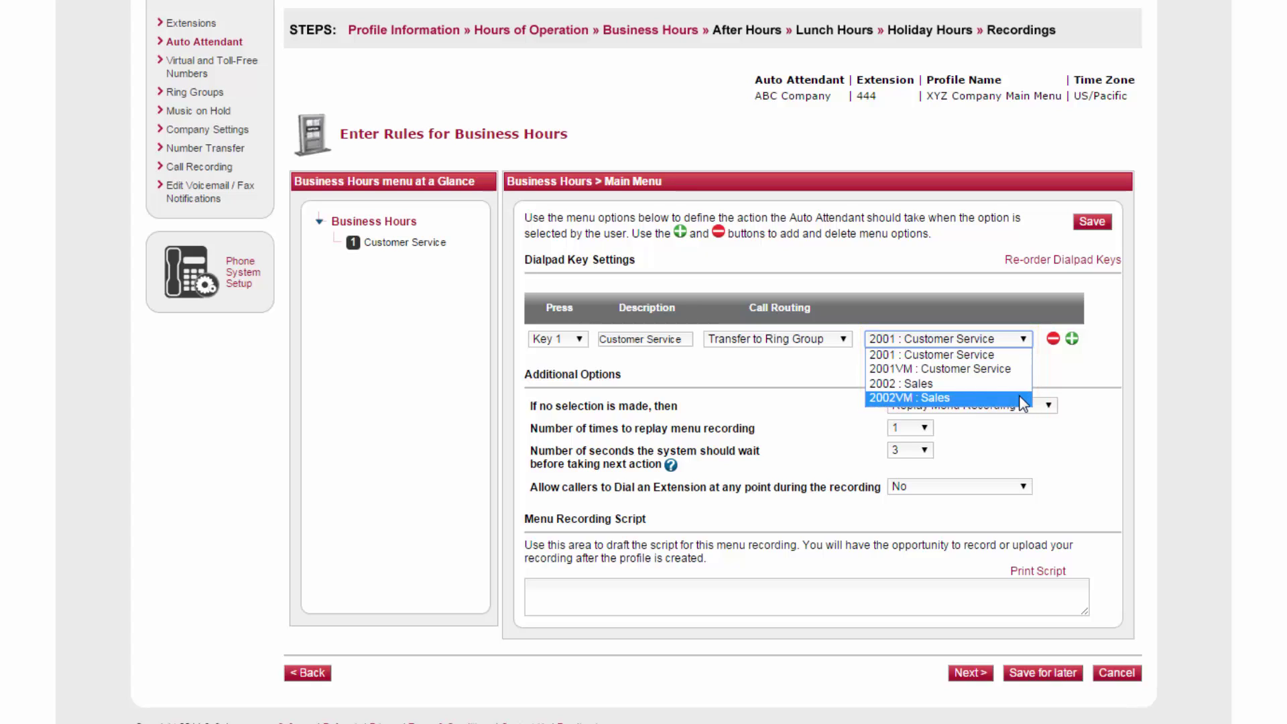
click(1022, 355)
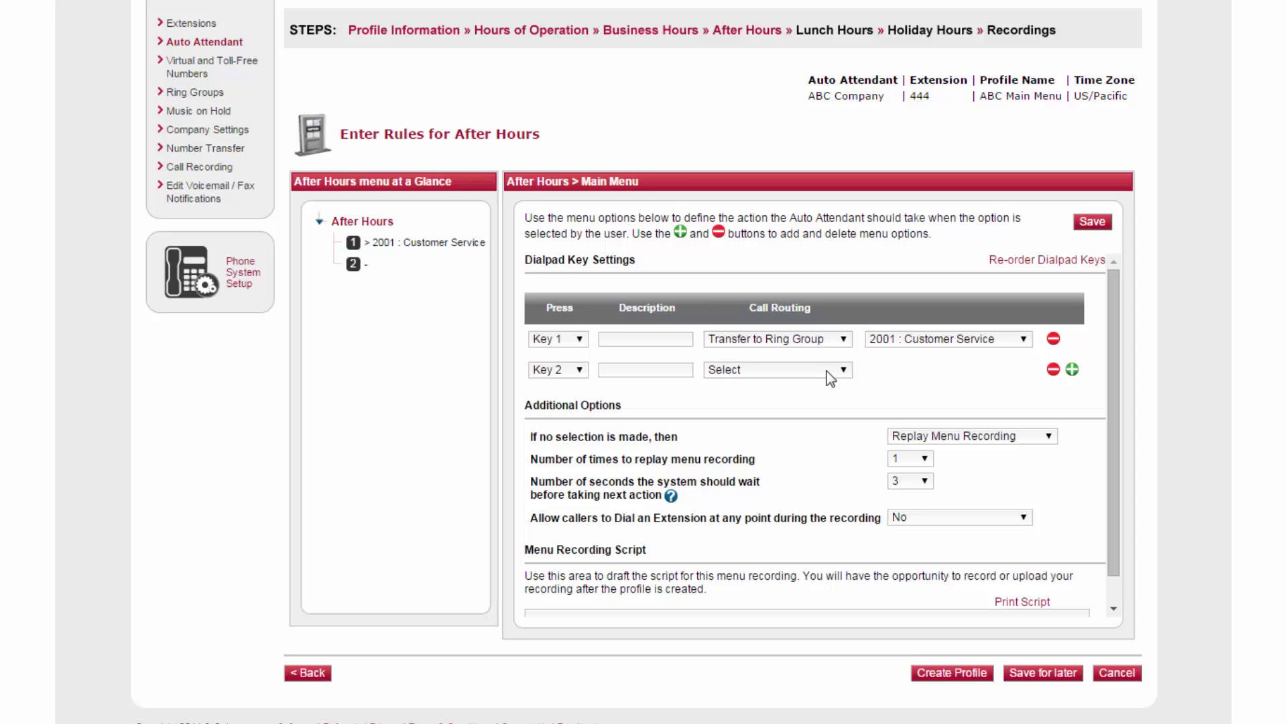
Step: Route Key 2 of the after hours menu to a new submenu named "Spanish"
click(831, 373)
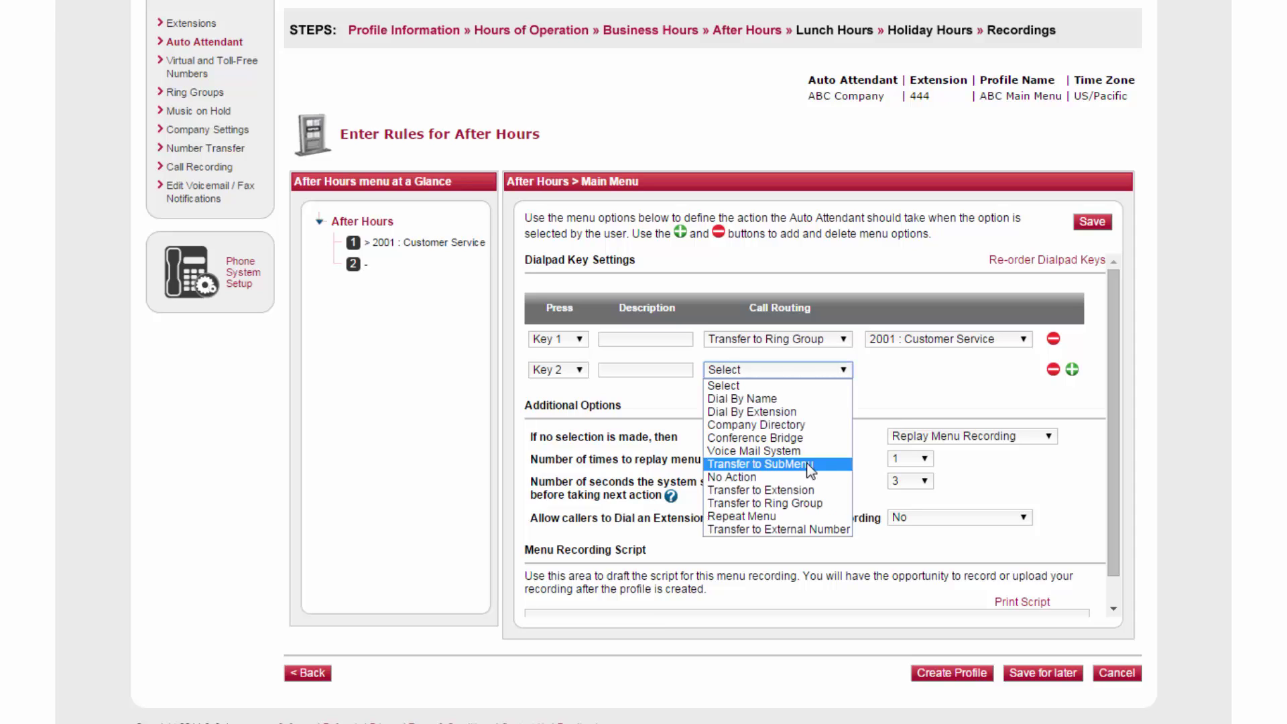
click(760, 463)
text(Spanish)
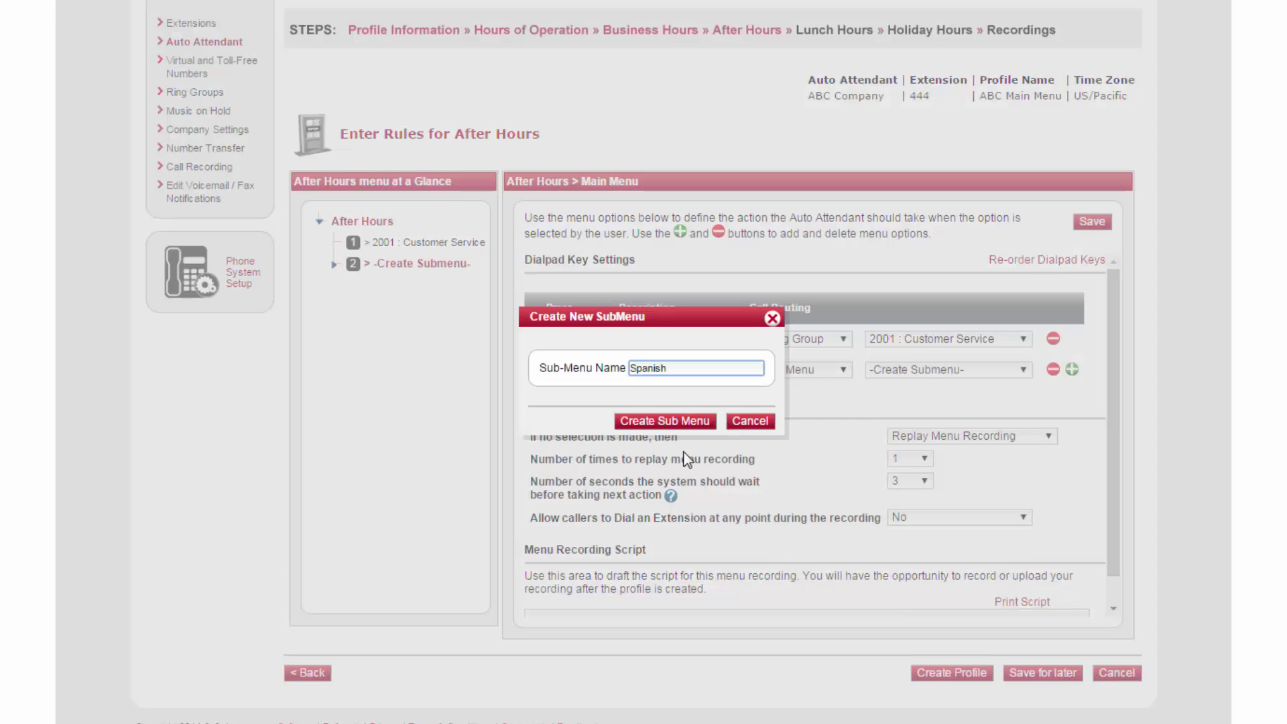
click(661, 428)
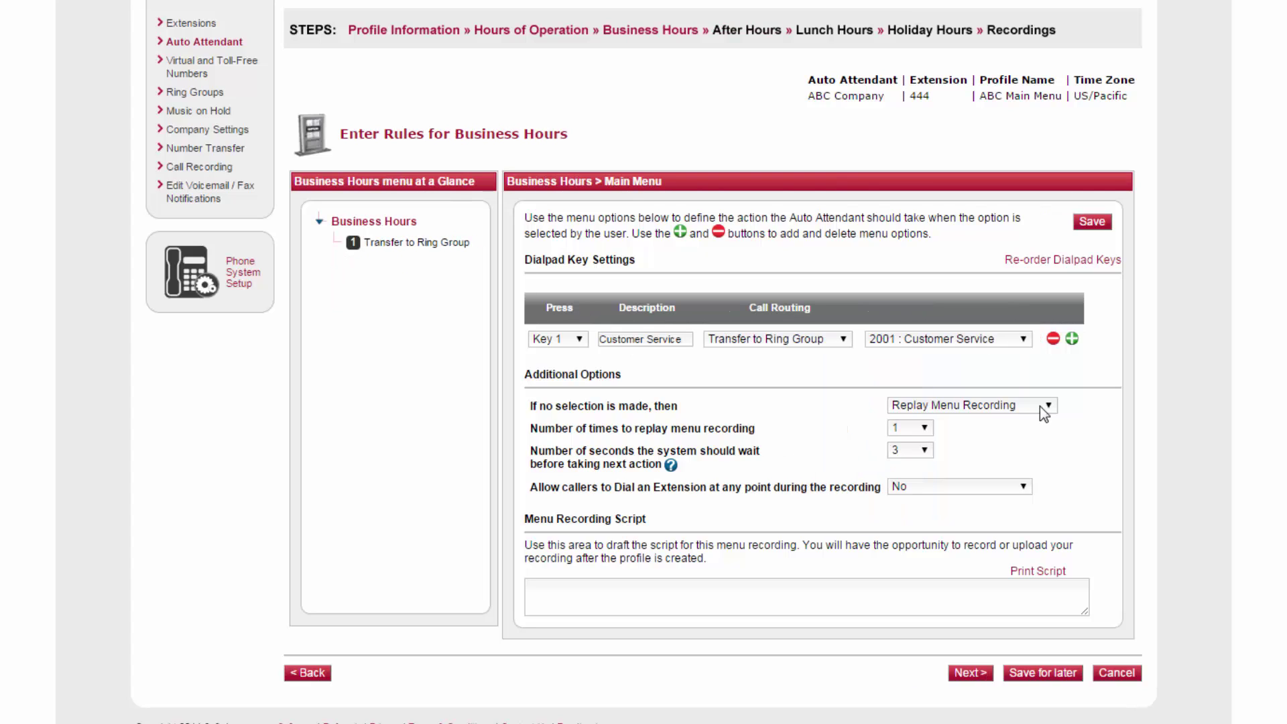
click(1040, 405)
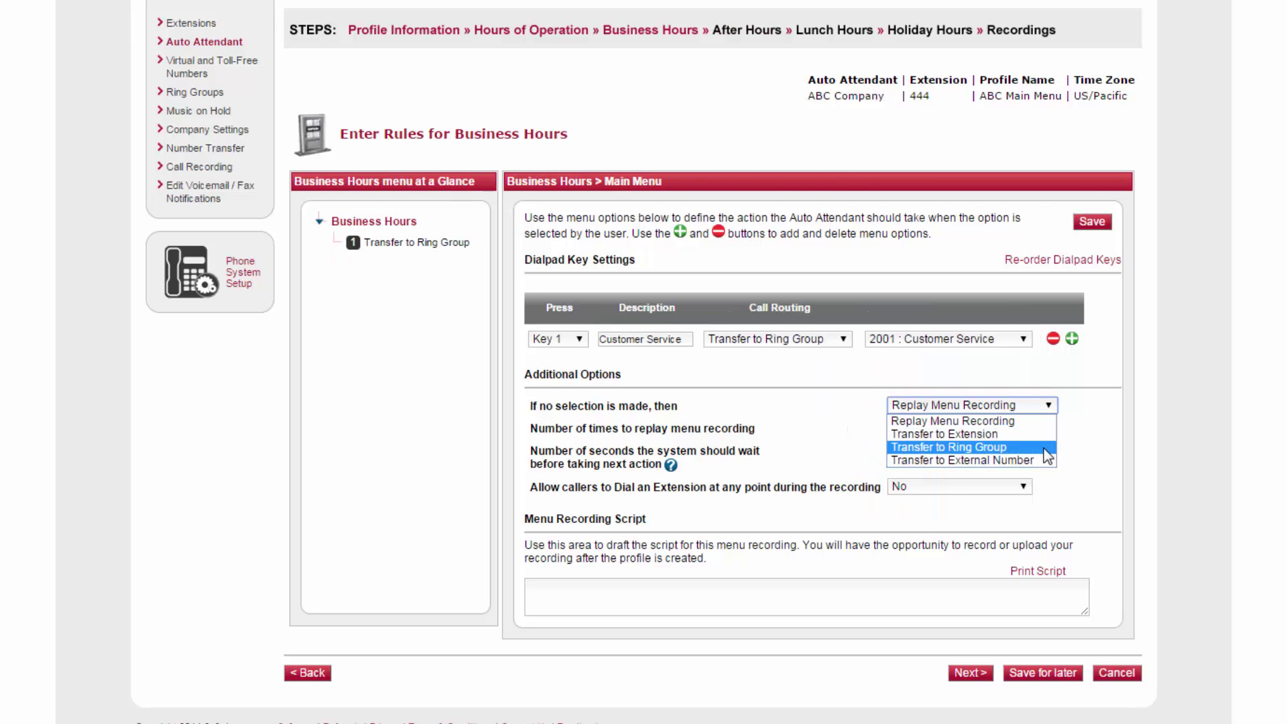
click(1088, 416)
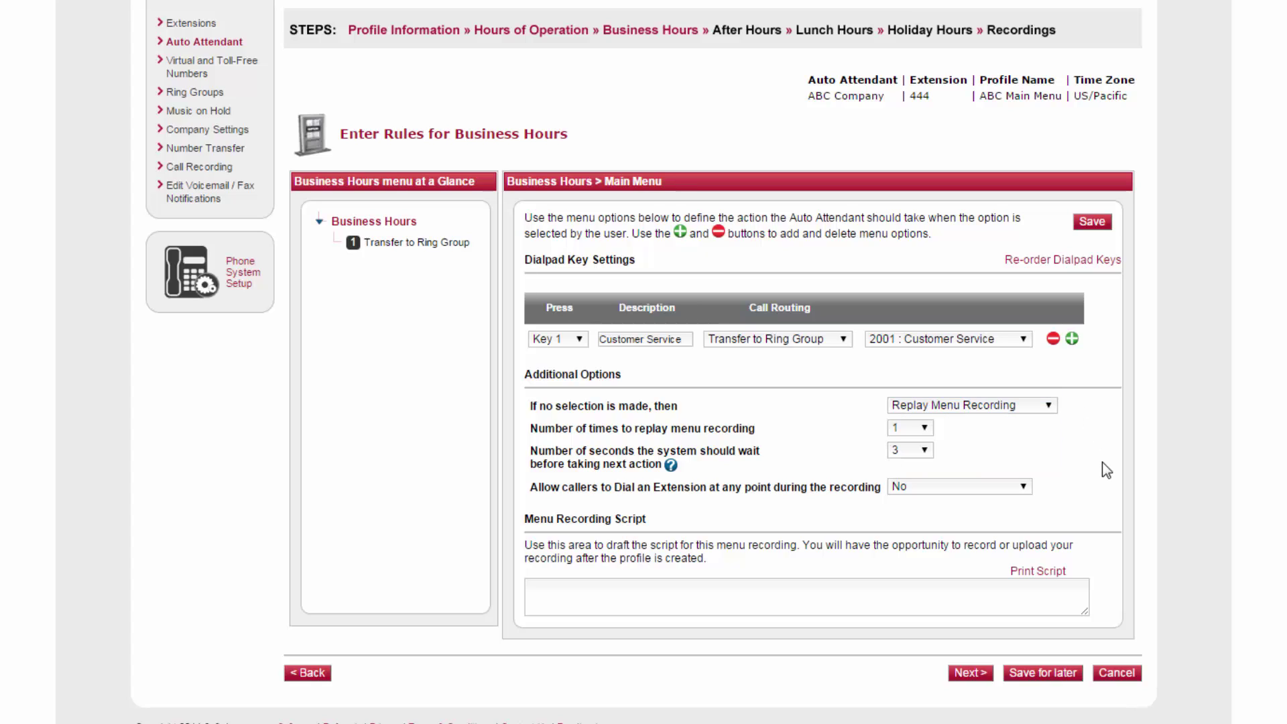
click(1043, 406)
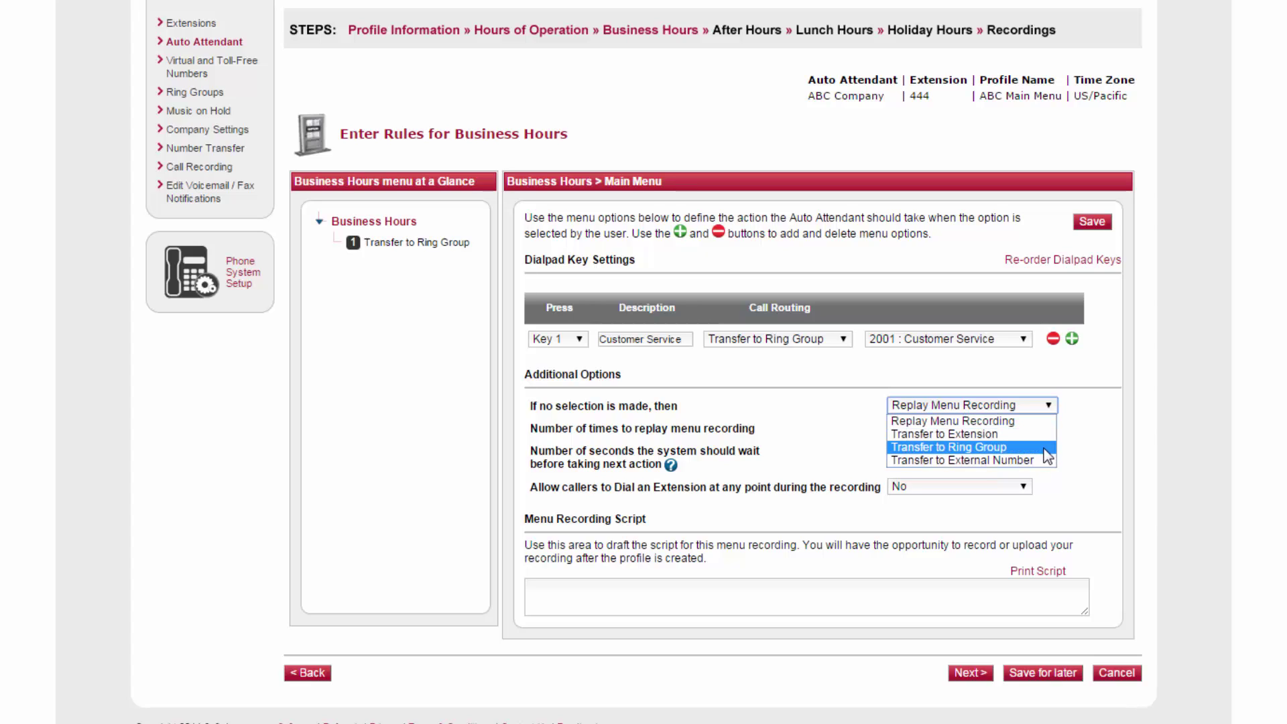
click(1087, 418)
click(1046, 405)
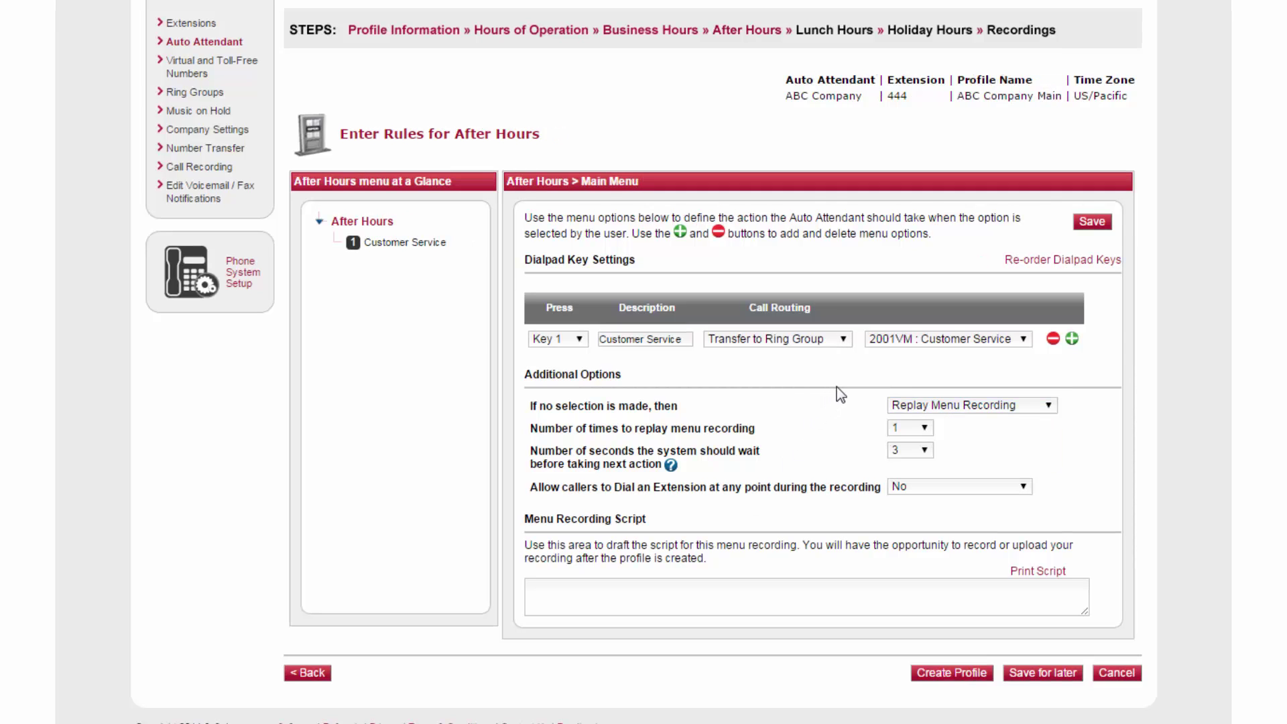
Step: Add Key 2 to the after hours menu, transferring callers to the ring group voicemail 2002VM : Sales
click(1071, 340)
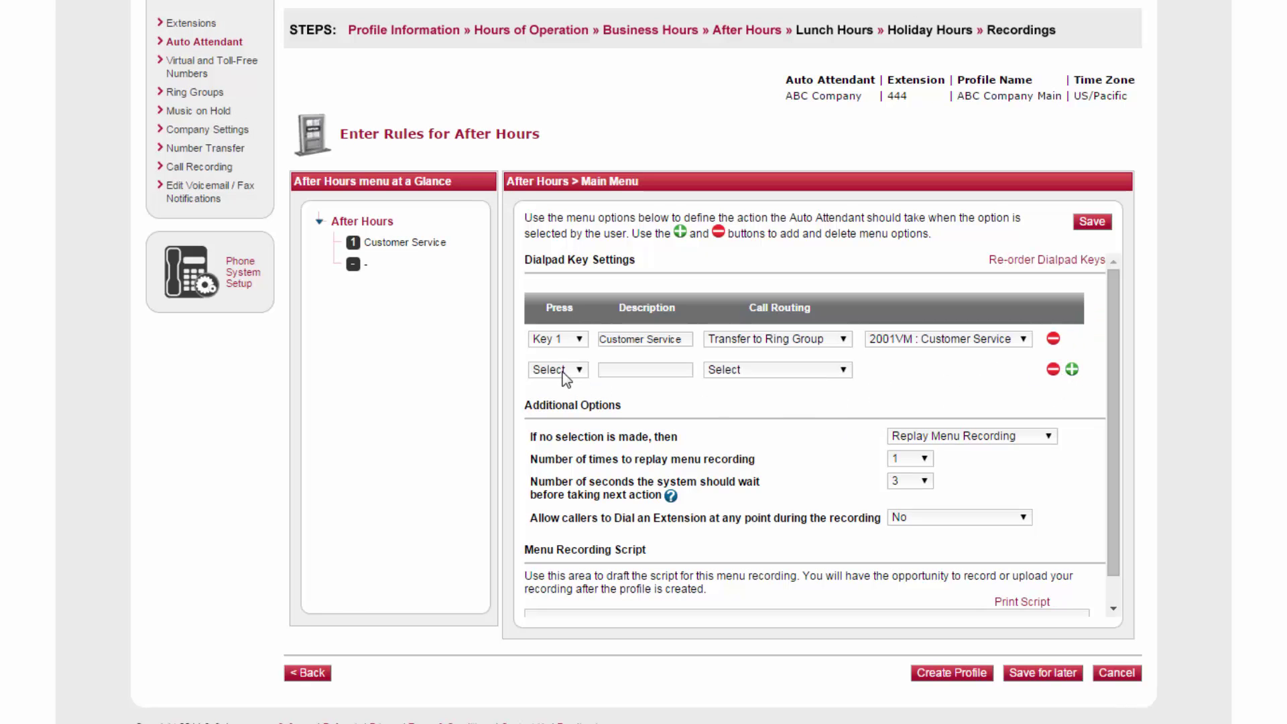
click(561, 373)
click(567, 428)
click(753, 370)
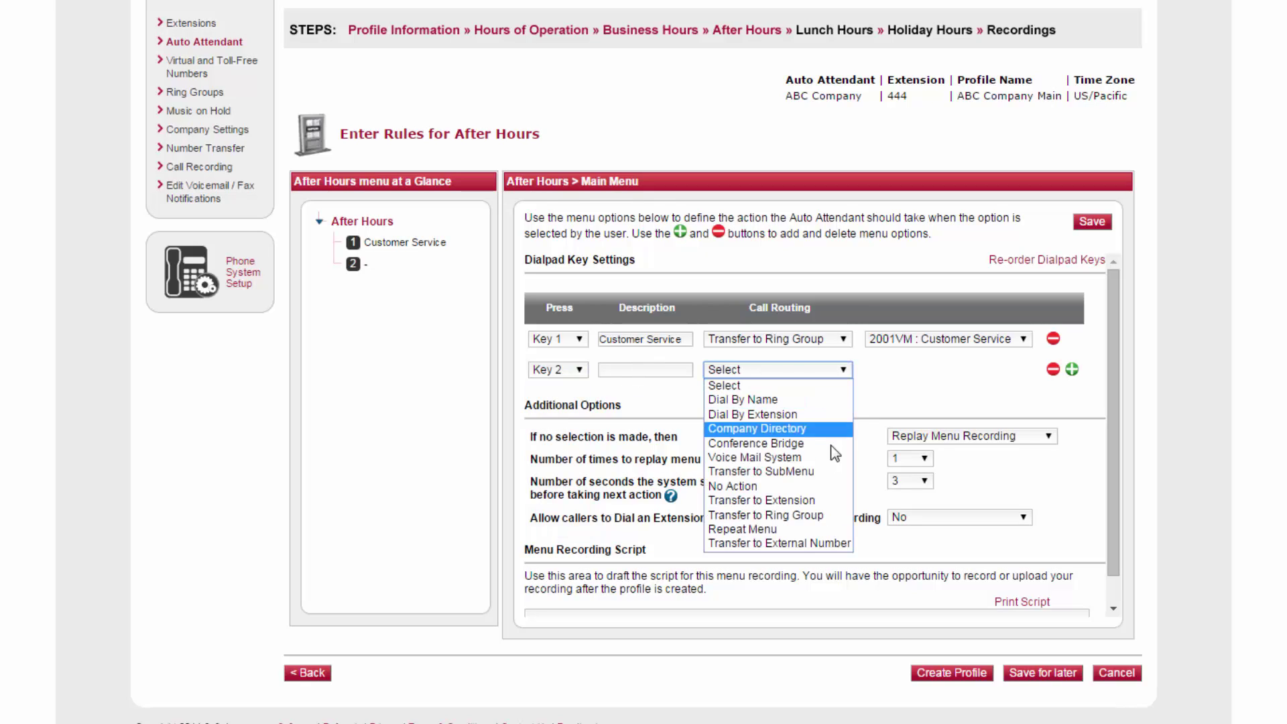
click(830, 516)
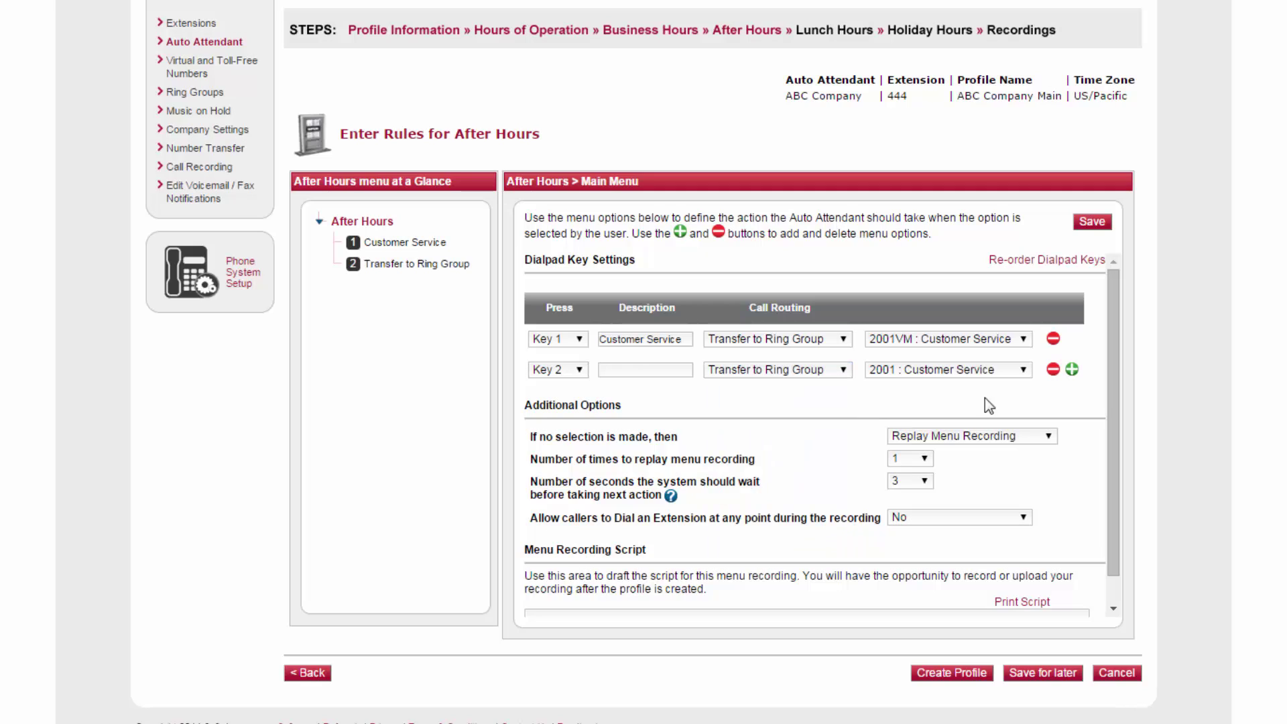
click(1016, 374)
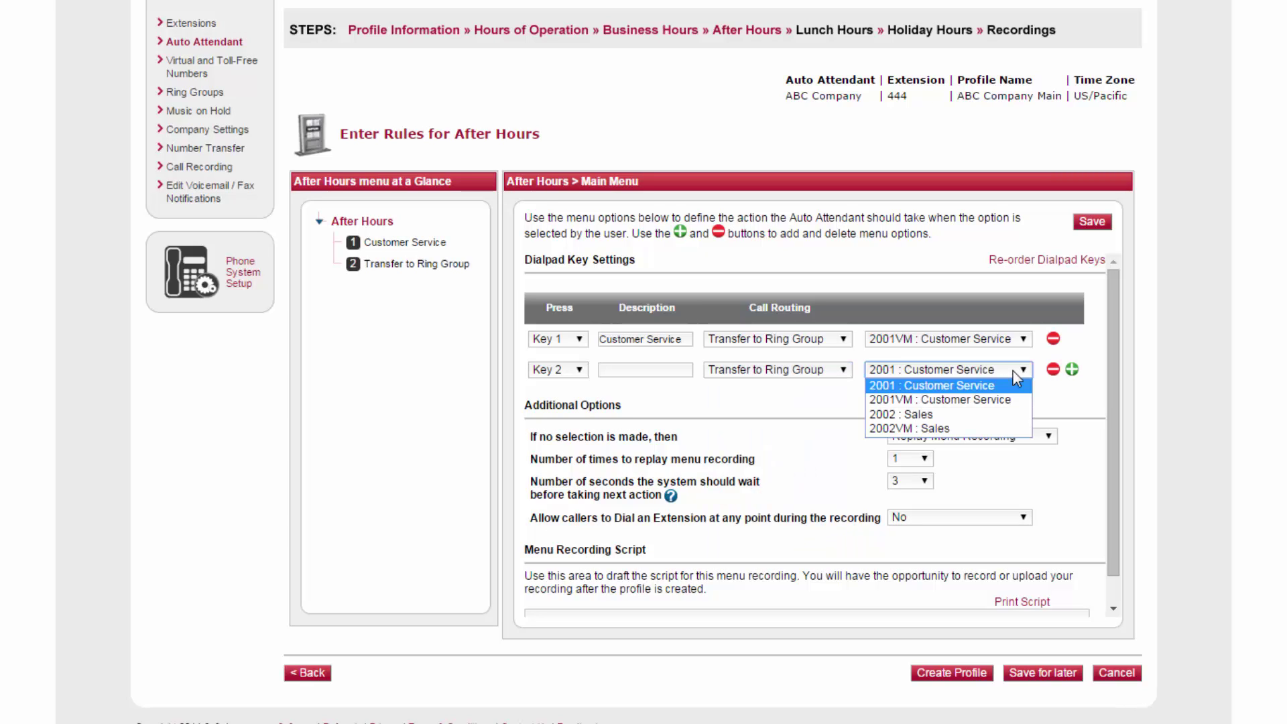
click(1003, 430)
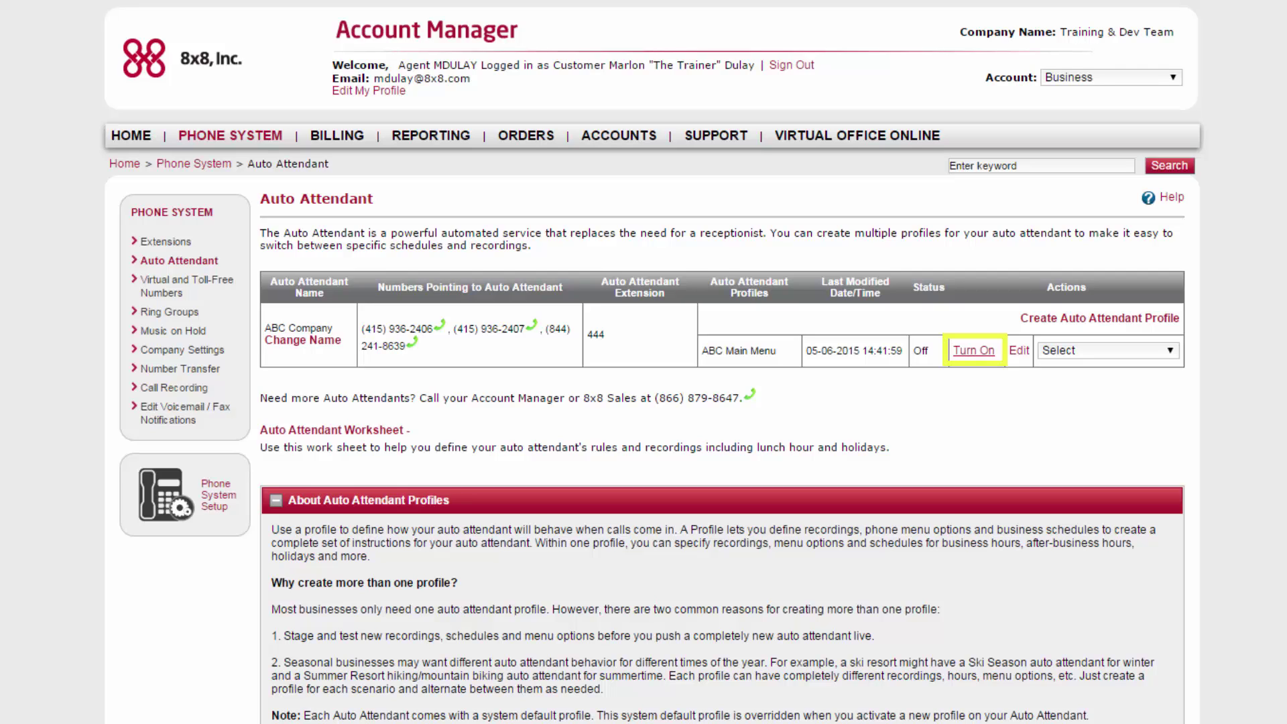
Step: Turn on the ABC Main Menu auto attendant profile
click(973, 351)
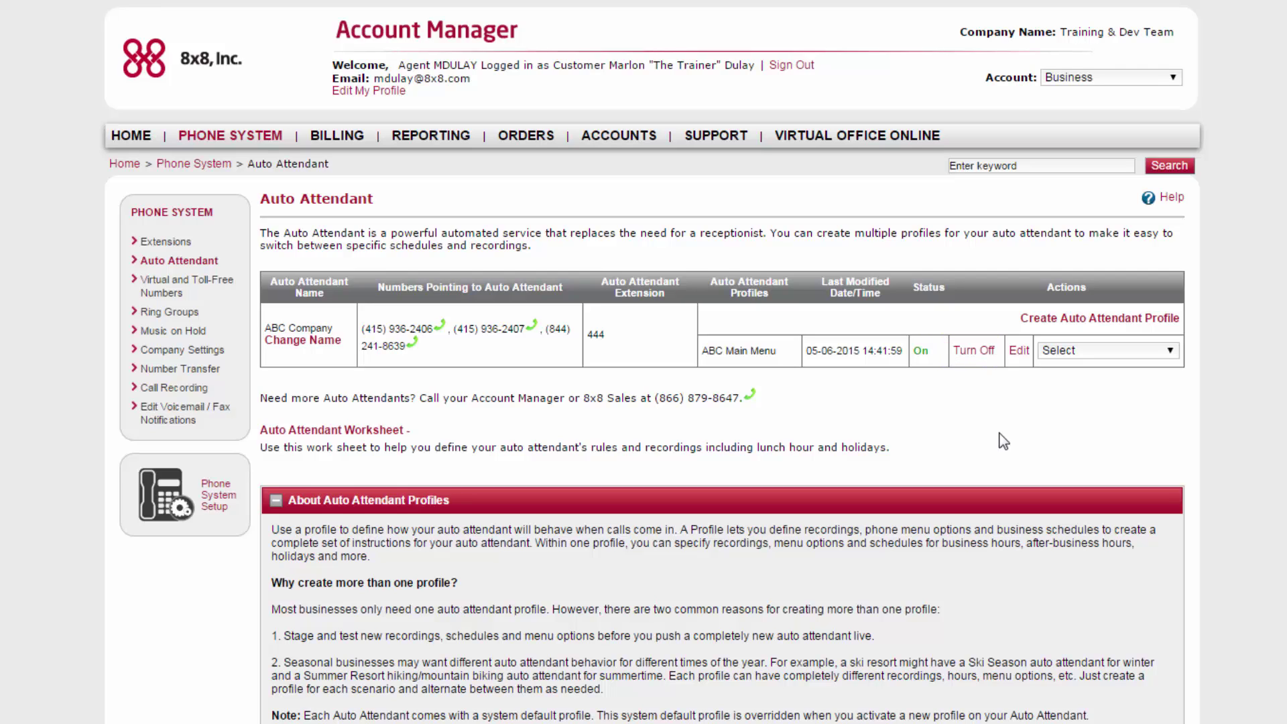